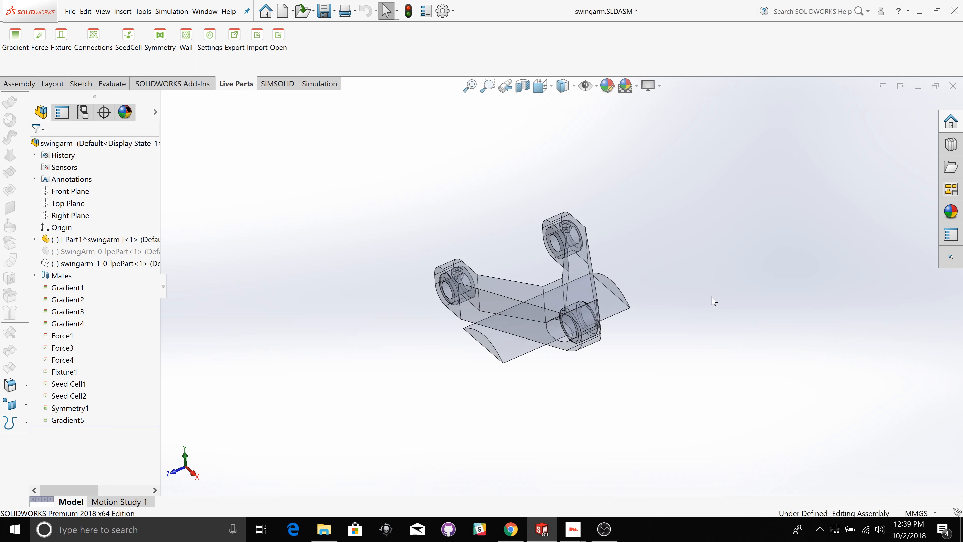
Step: Inspect the swingarm assembly and highlight the bushing regions assigned to Gradient2, Gradient3 and Gradient4
{"action": "scroll", "coordinate": [709, 304], "scroll_direction": "up", "scroll_amount": 2}
{"action": "scroll", "coordinate": [612, 288], "scroll_direction": "down", "scroll_amount": 3}
{"action": "scroll", "coordinate": [512, 299], "scroll_direction": "down", "scroll_amount": 2}
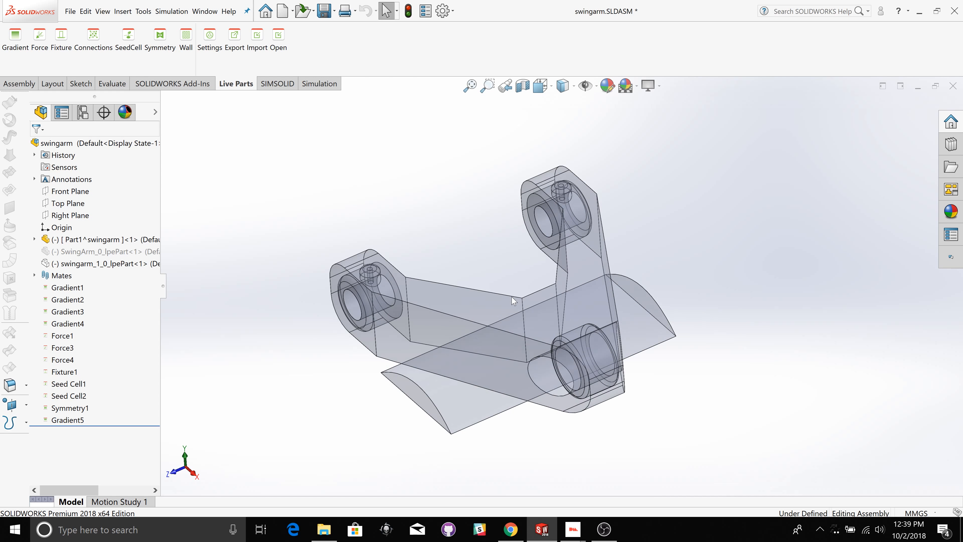
{"action": "middle_click_drag", "start_coordinate": [711, 326], "coordinate": [745, 298]}
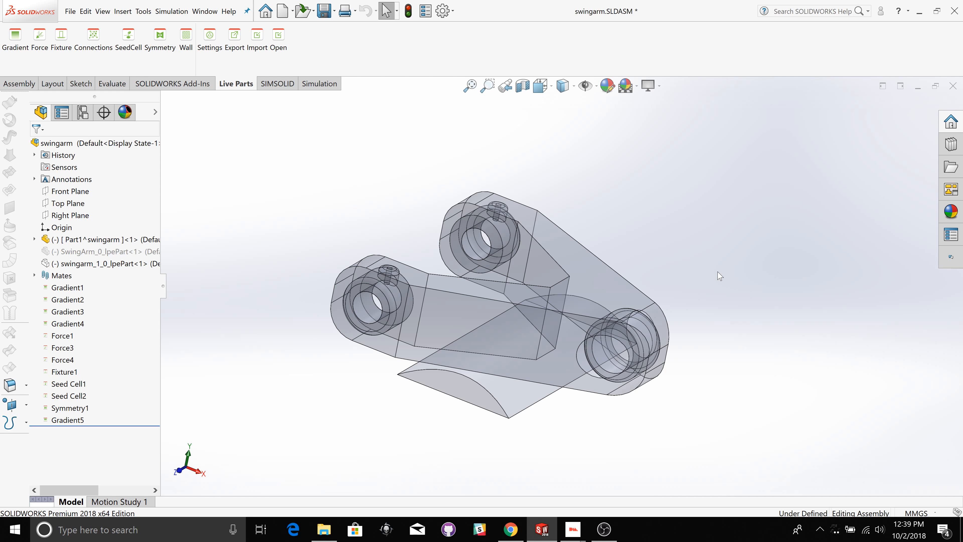
{"action": "middle_click_drag", "start_coordinate": [720, 276], "coordinate": [725, 364]}
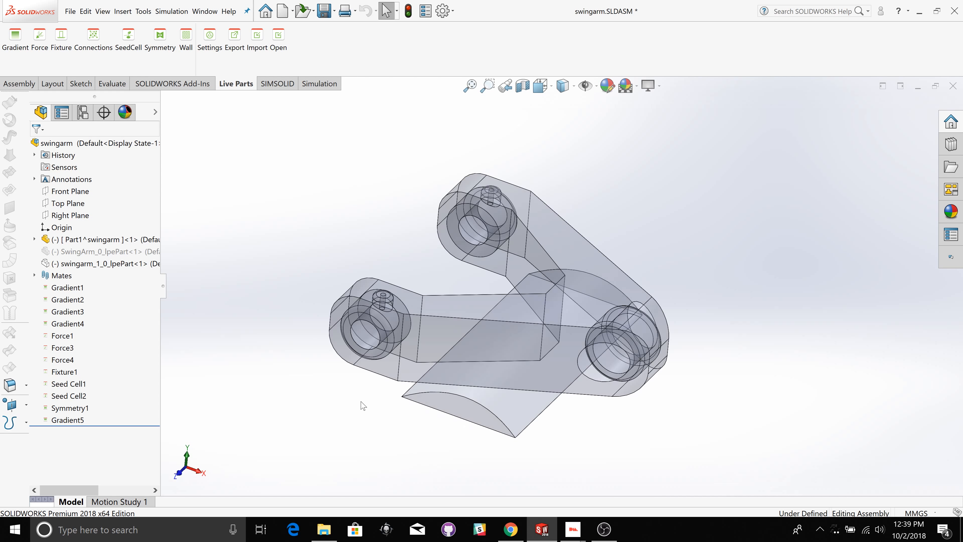
{"action": "left_click", "coordinate": [72, 301]}
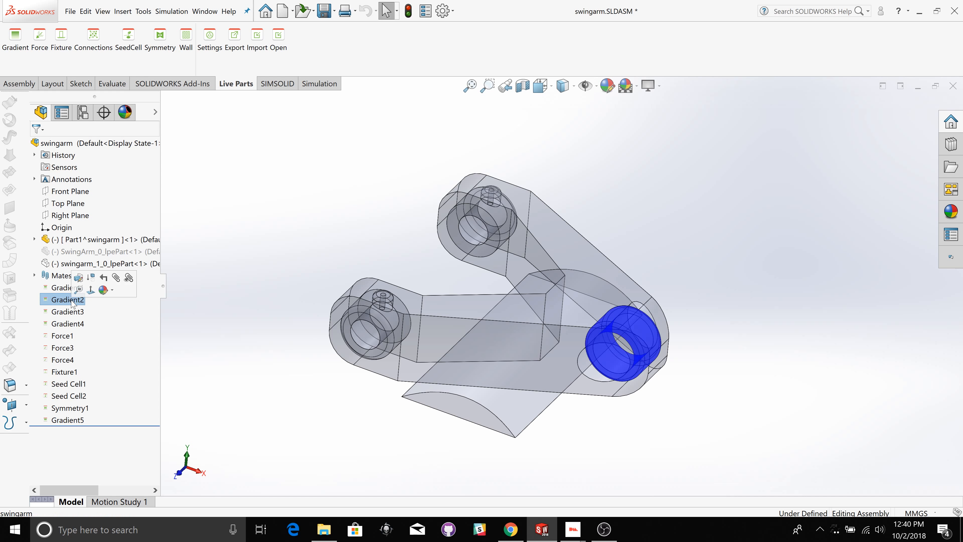
{"action": "left_click", "coordinate": [68, 313]}
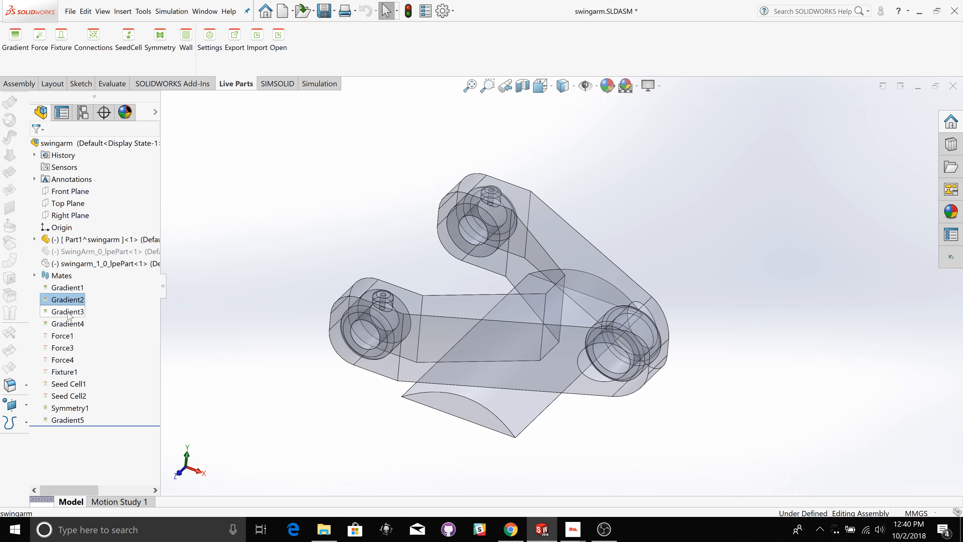
{"action": "left_click", "coordinate": [72, 324]}
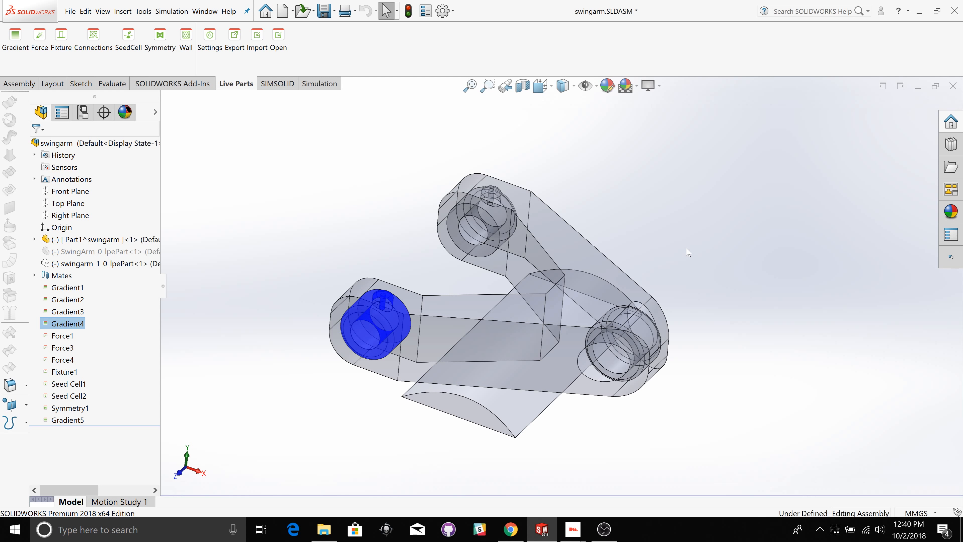
{"action": "left_click", "coordinate": [232, 288]}
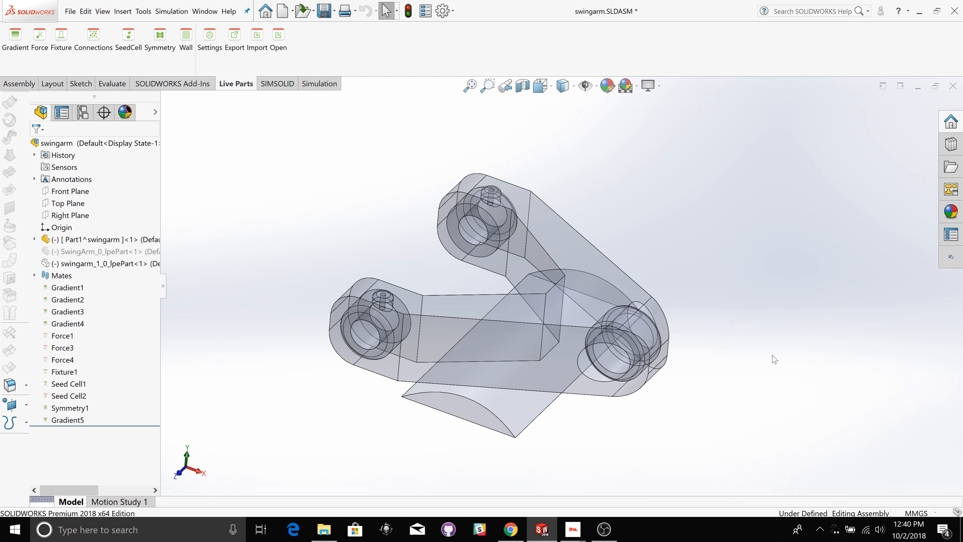
Step: Highlight the regions assigned to Gradient1 and Gradient5 to review them on the swingarm
{"action": "left_click", "coordinate": [68, 288]}
{"action": "mouse_move", "coordinate": [801, 378]}
{"action": "middle_mouse_down"}
{"action": "mouse_move", "coordinate": [778, 383]}
{"action": "mouse_move", "coordinate": [737, 366]}
{"action": "mouse_move", "coordinate": [797, 400]}
{"action": "mouse_move", "coordinate": [802, 374]}
{"action": "mouse_move", "coordinate": [790, 367]}
{"action": "middle_mouse_up"}
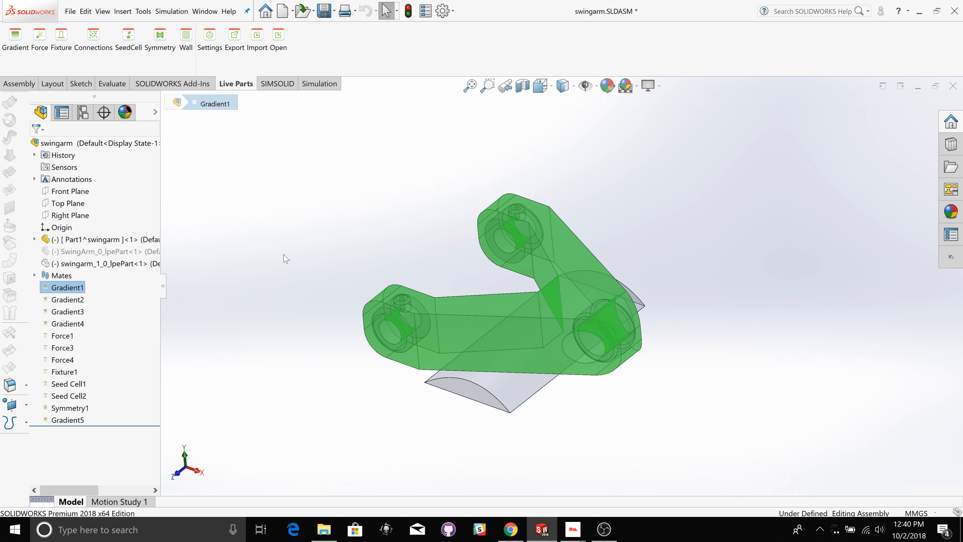
{"action": "left_click", "coordinate": [255, 249]}
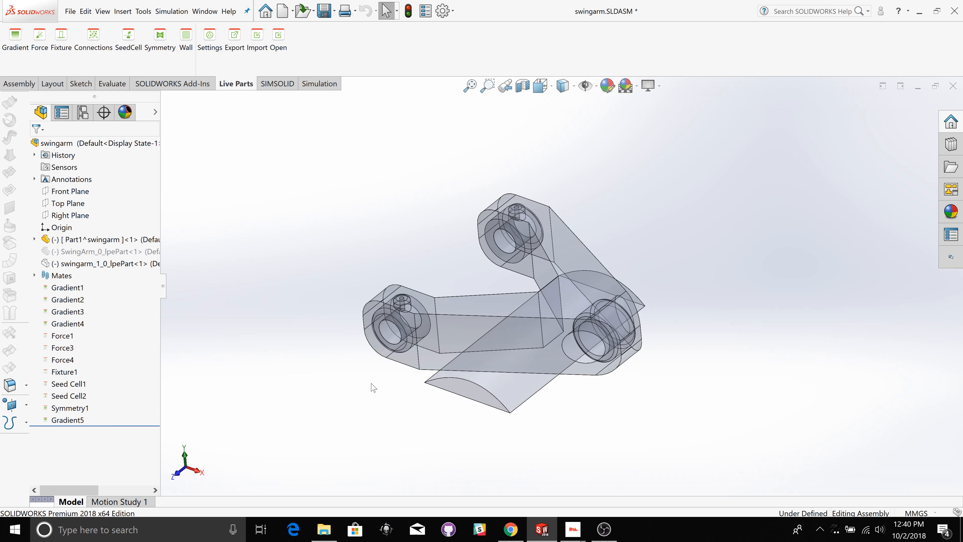
{"action": "middle_click_drag", "start_coordinate": [305, 394], "coordinate": [310, 348]}
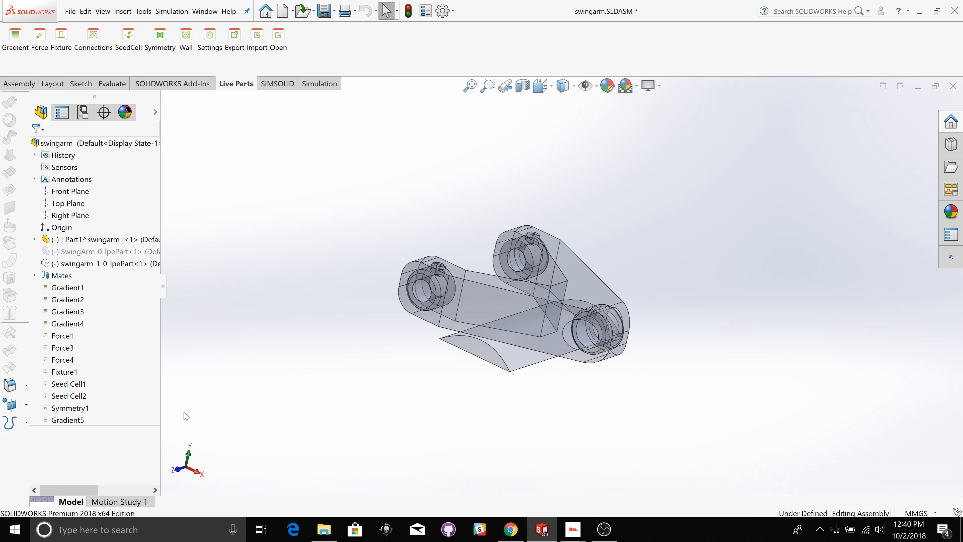
{"action": "left_click", "coordinate": [68, 420]}
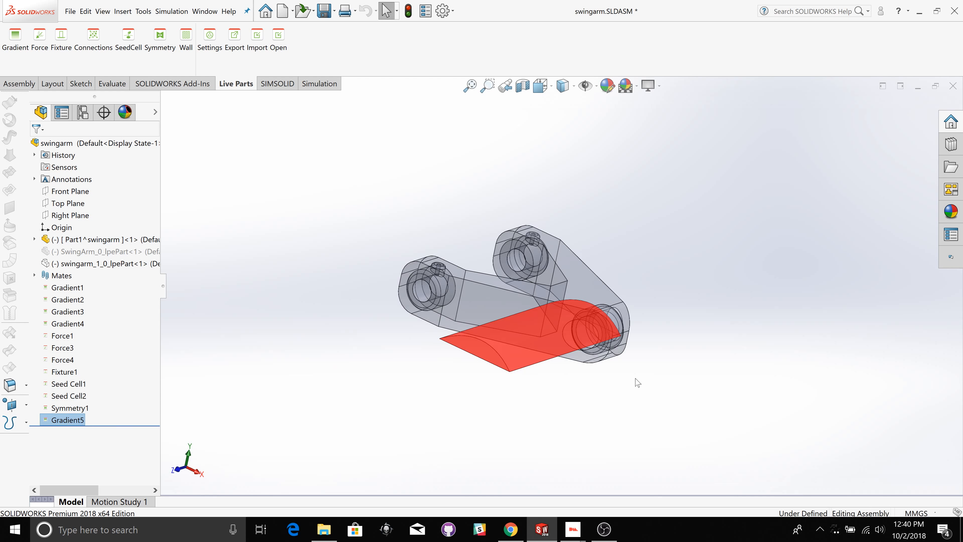
{"action": "left_click", "coordinate": [670, 378]}
{"action": "middle_click_drag", "start_coordinate": [654, 394], "coordinate": [668, 374]}
{"action": "middle_click_drag", "start_coordinate": [712, 315], "coordinate": [681, 374]}
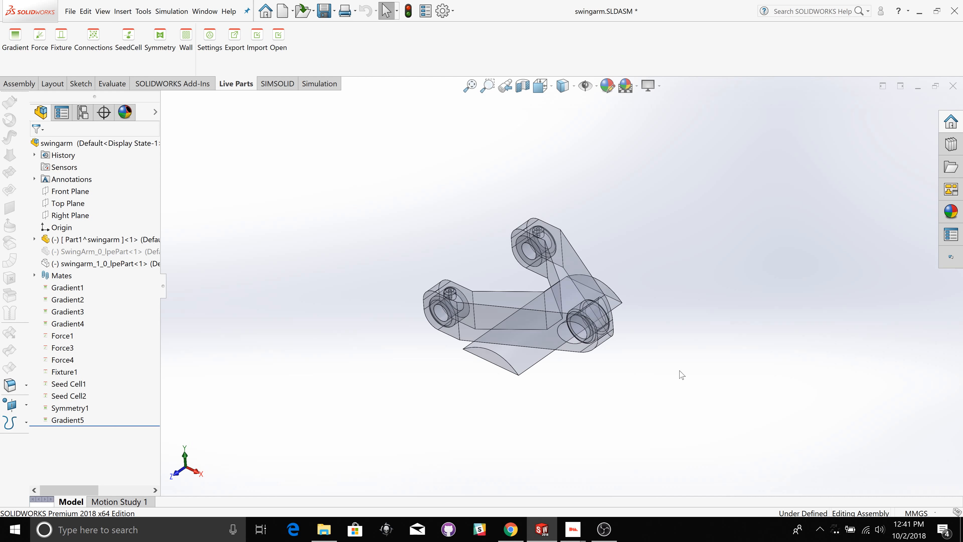
Step: Review where Fixture1, Force1, Force3 and Force4 are applied on the swingarm
{"action": "scroll", "coordinate": [683, 374], "scroll_direction": "up", "scroll_amount": 2}
{"action": "scroll", "coordinate": [683, 375], "scroll_direction": "down", "scroll_amount": 5}
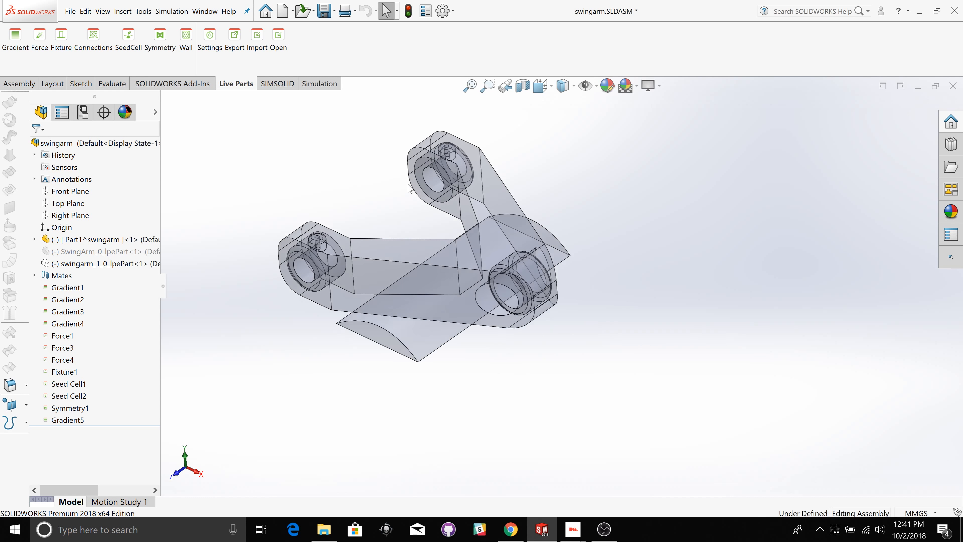
{"action": "scroll", "coordinate": [410, 186], "scroll_direction": "down", "scroll_amount": 2}
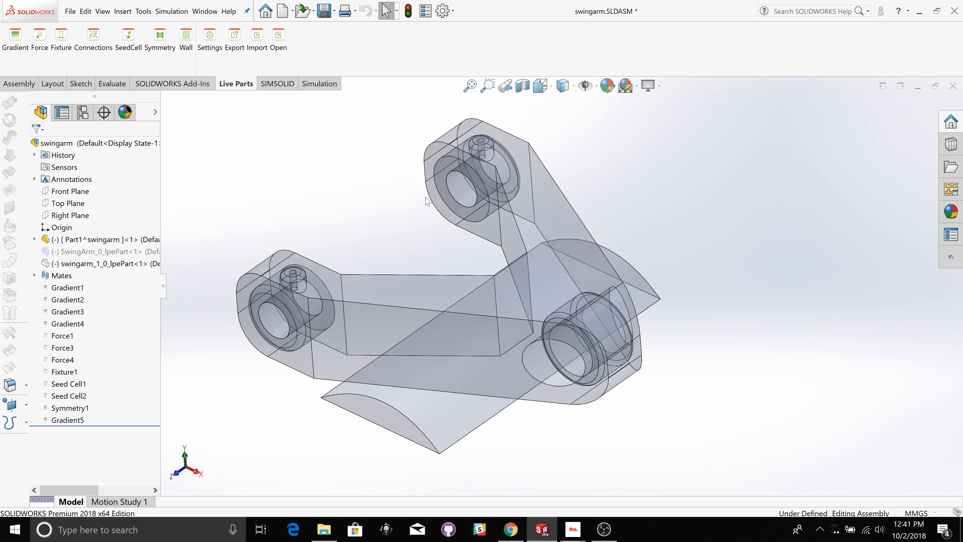
{"action": "left_click", "coordinate": [68, 372]}
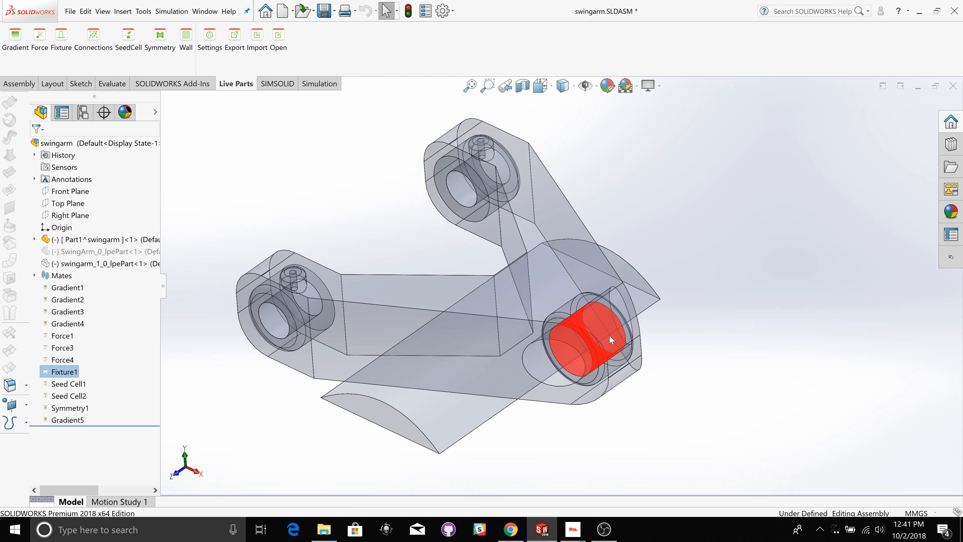
{"action": "left_click", "coordinate": [65, 336]}
{"action": "left_click", "coordinate": [63, 349]}
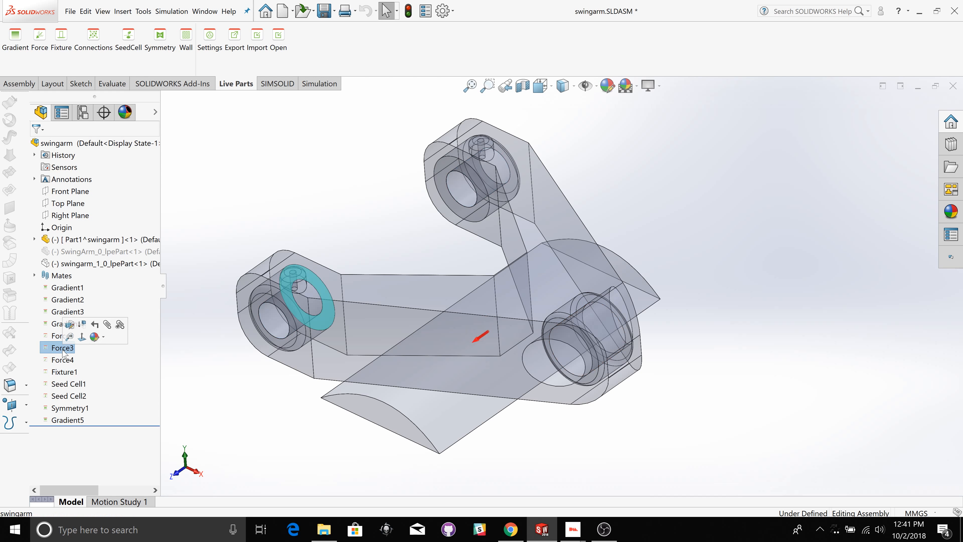
{"action": "left_click", "coordinate": [64, 360]}
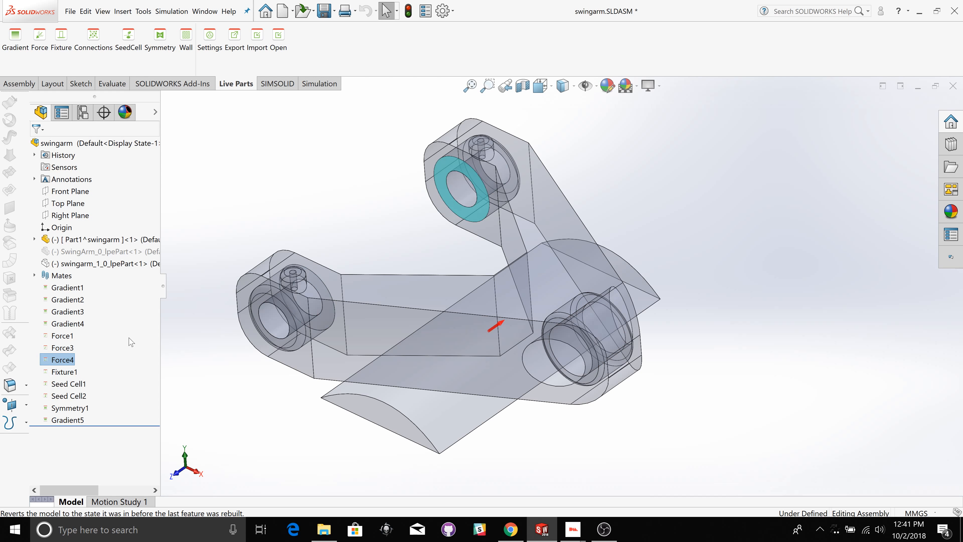
{"action": "left_click", "coordinate": [241, 208]}
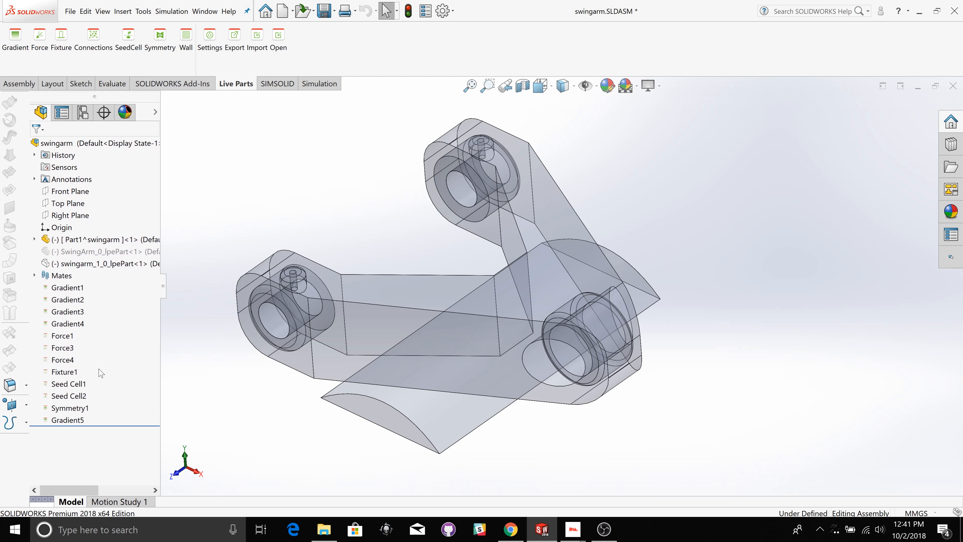
Step: Highlight the regions connected by Seed Cell1 and Seed Cell2
{"action": "left_click", "coordinate": [67, 383]}
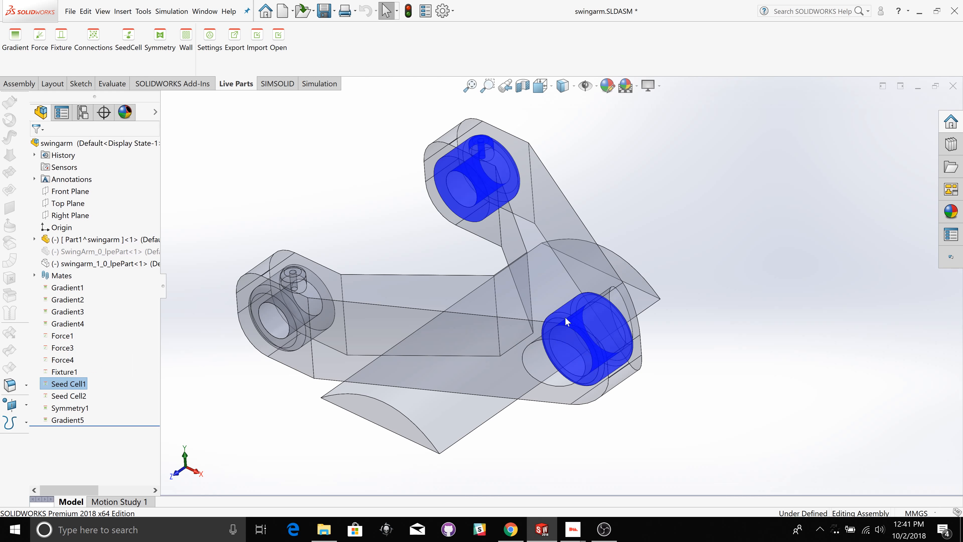
{"action": "left_click", "coordinate": [80, 396]}
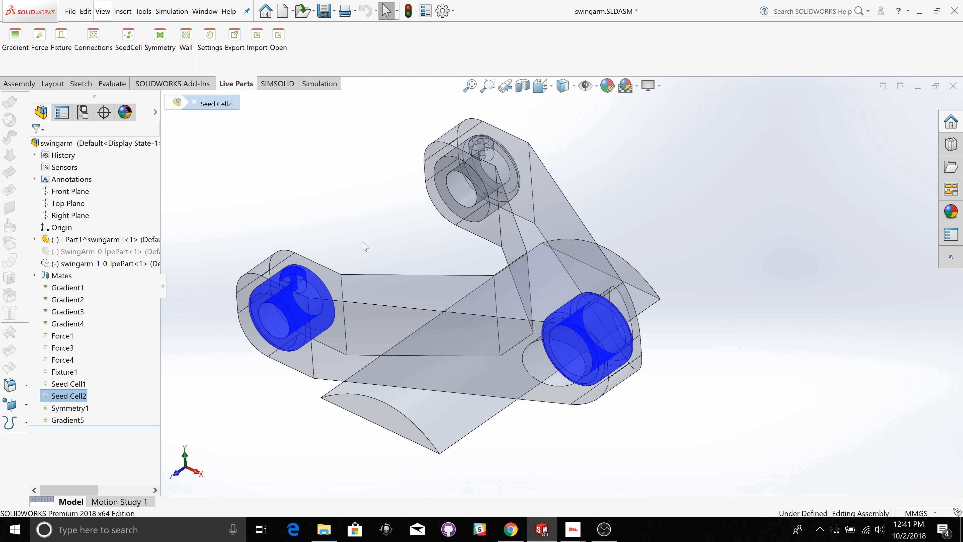
{"action": "left_click", "coordinate": [360, 234]}
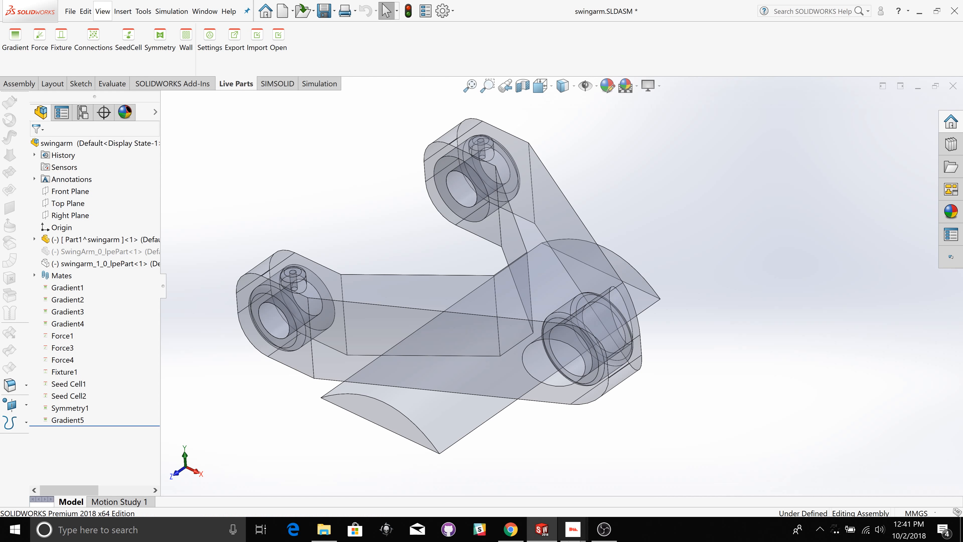
Step: Switch to the Live Parts application and import the swingarm model, accepting the prefilled download key
{"action": "mouse_move", "coordinate": [574, 529]}
{"action": "left_click", "coordinate": [637, 475]}
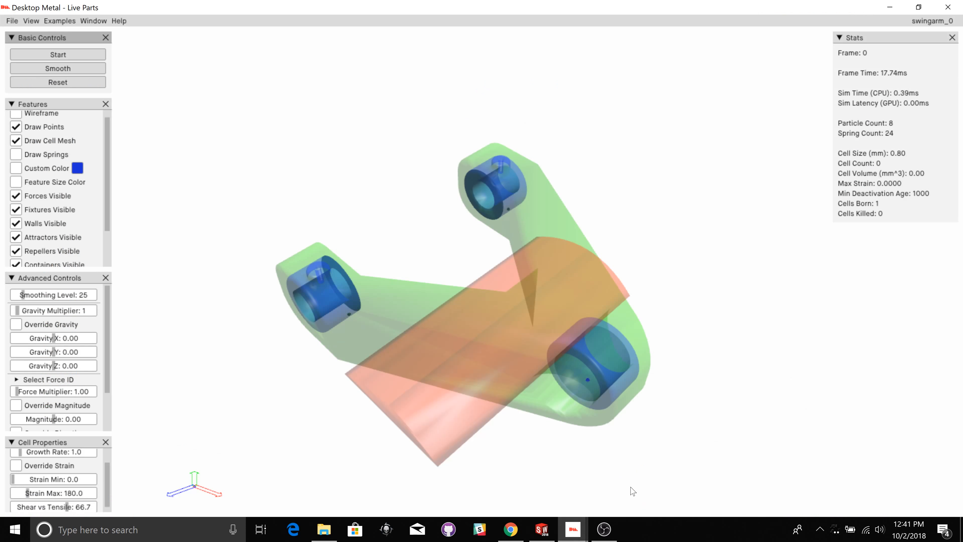
{"action": "left_click_drag", "start_coordinate": [412, 282], "coordinate": [397, 218]}
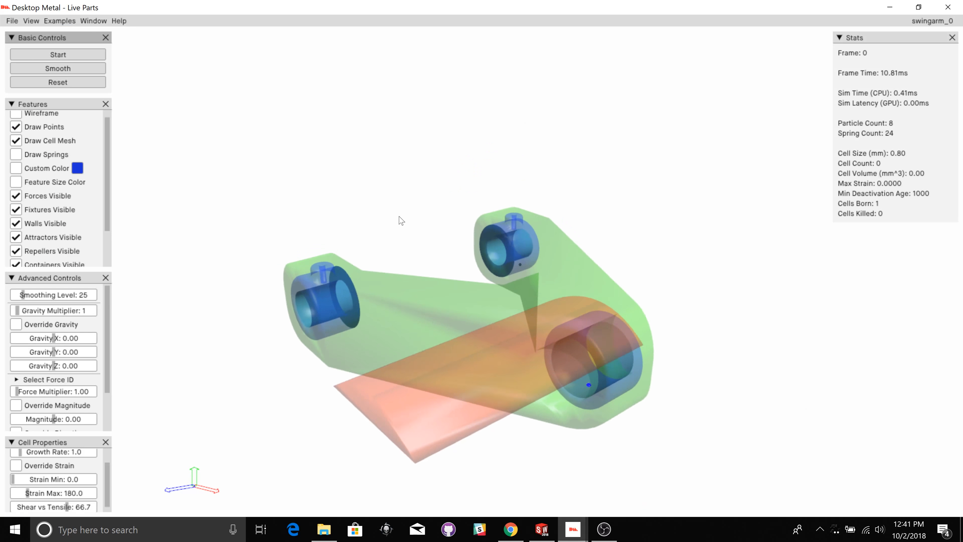
{"action": "left_click", "coordinate": [12, 21]}
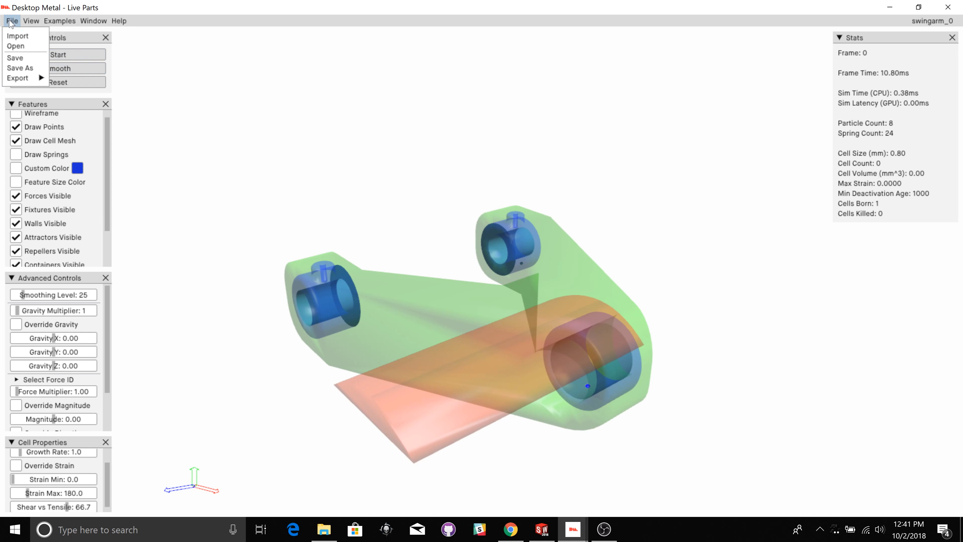
{"action": "left_click", "coordinate": [14, 34]}
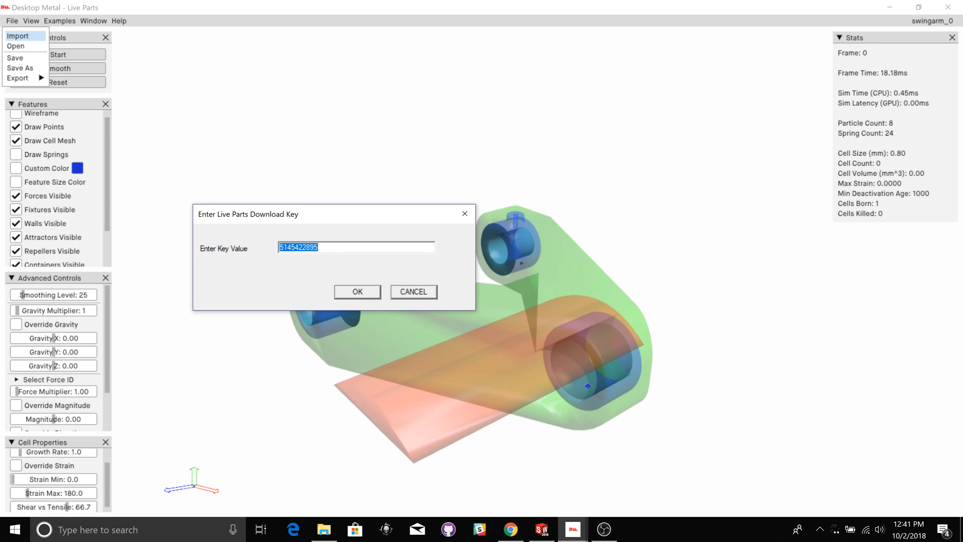
{"action": "left_click", "coordinate": [365, 292]}
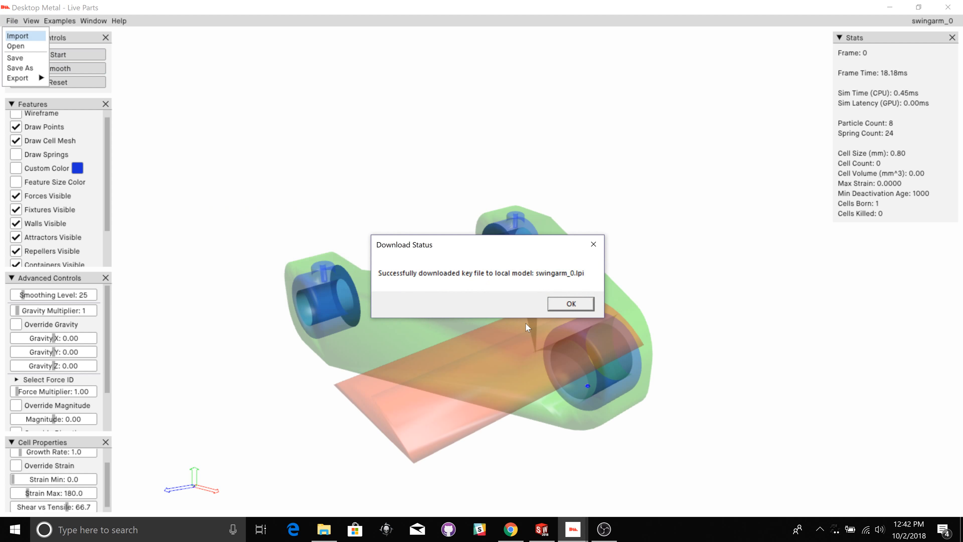
{"action": "left_click", "coordinate": [557, 303]}
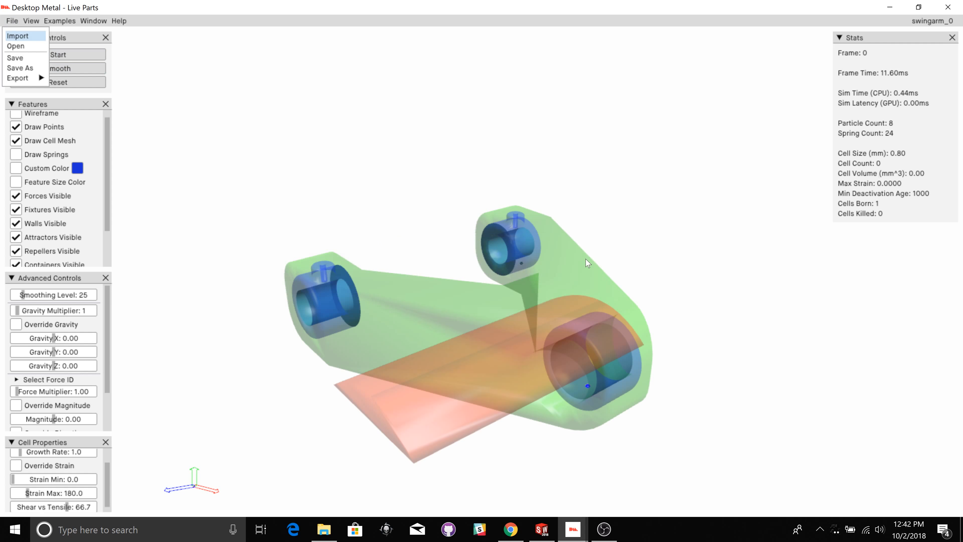
Step: Start the growth simulation on the imported swingarm and inspect the growing cells from several angles
{"action": "mouse_move", "coordinate": [635, 268]}
{"action": "right_mouse_down"}
{"action": "mouse_move", "coordinate": [700, 296]}
{"action": "mouse_move", "coordinate": [653, 272]}
{"action": "right_mouse_up"}
{"action": "key", "text": "p"}
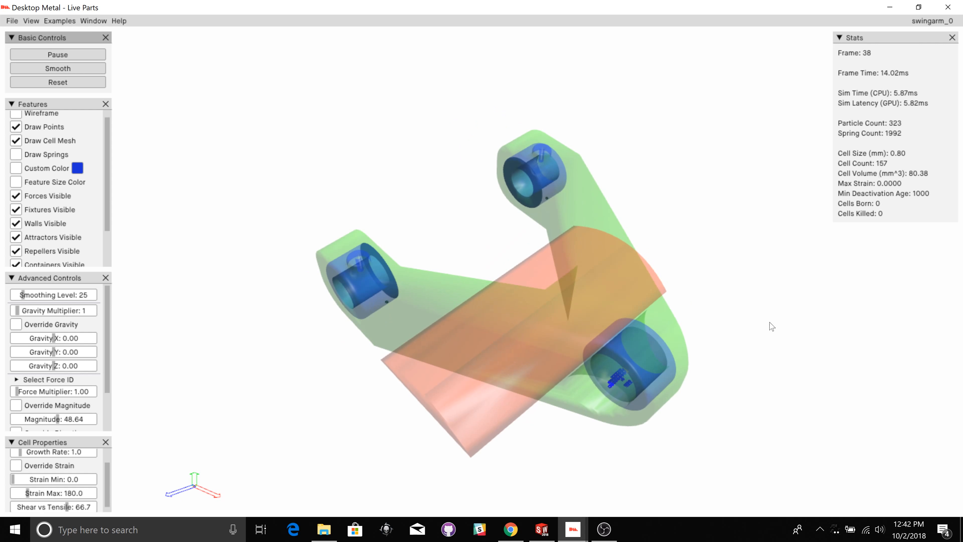
{"action": "right_click_drag", "start_coordinate": [699, 427], "coordinate": [822, 275]}
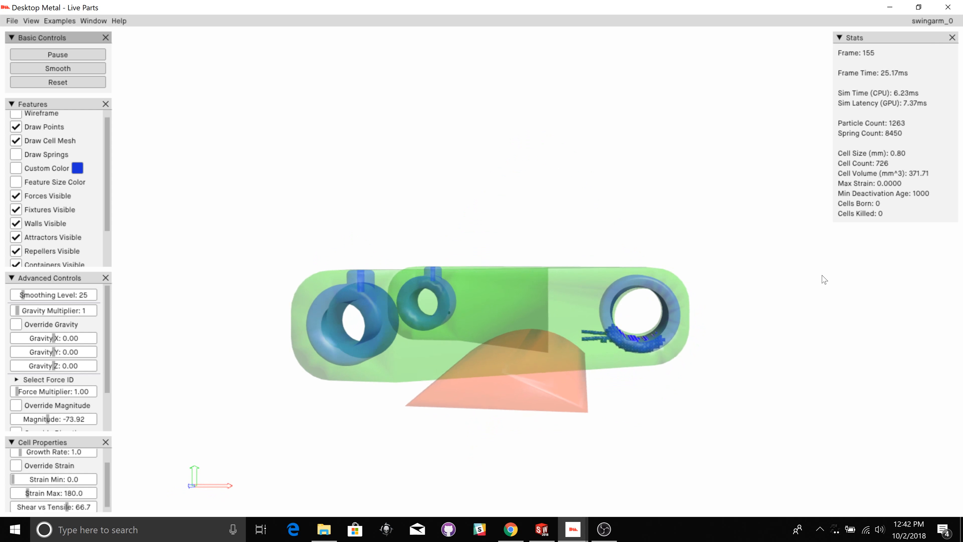
{"action": "right_click_drag", "start_coordinate": [780, 344], "coordinate": [619, 416]}
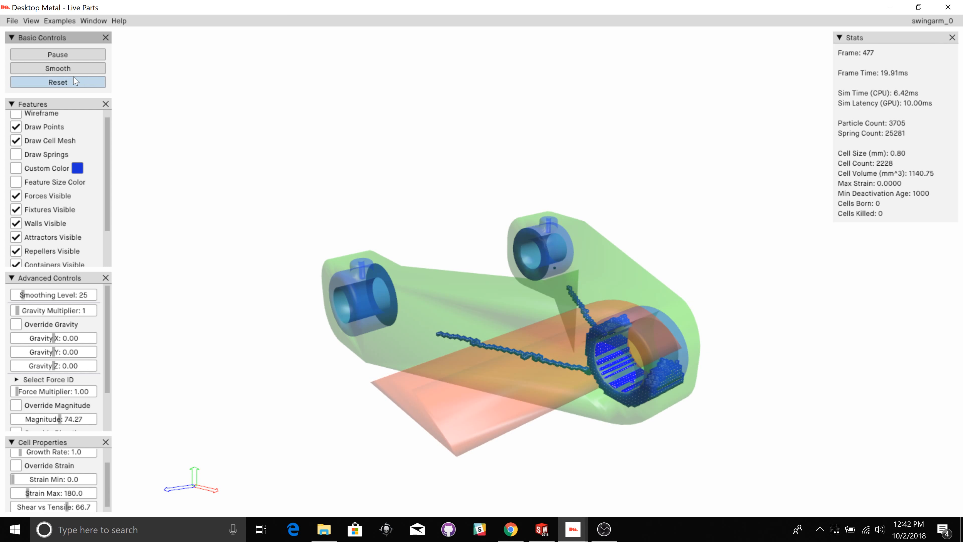
Step: Open the finished swingarm_1 result and look at the available export formats without exporting
{"action": "left_click", "coordinate": [12, 20]}
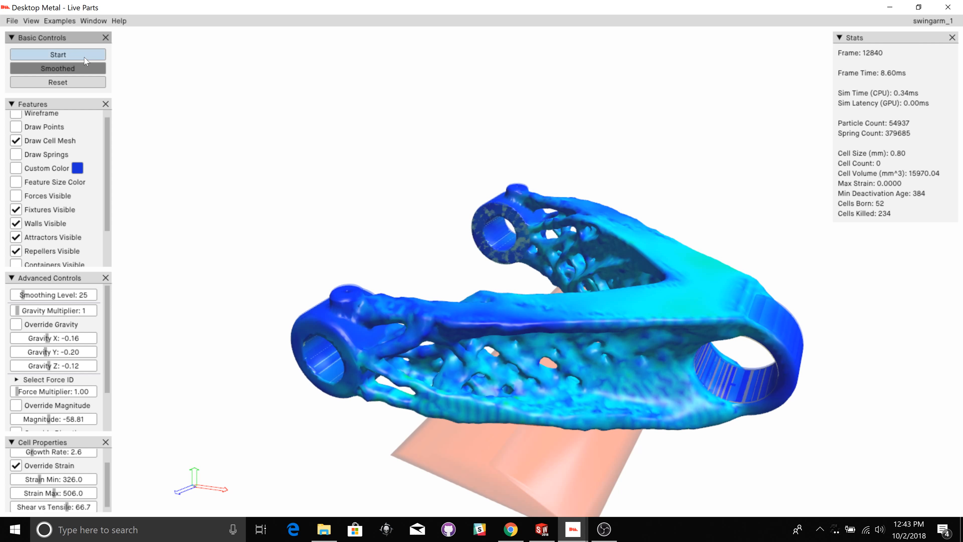
{"action": "left_click", "coordinate": [12, 21]}
{"action": "mouse_move", "coordinate": [24, 80]}
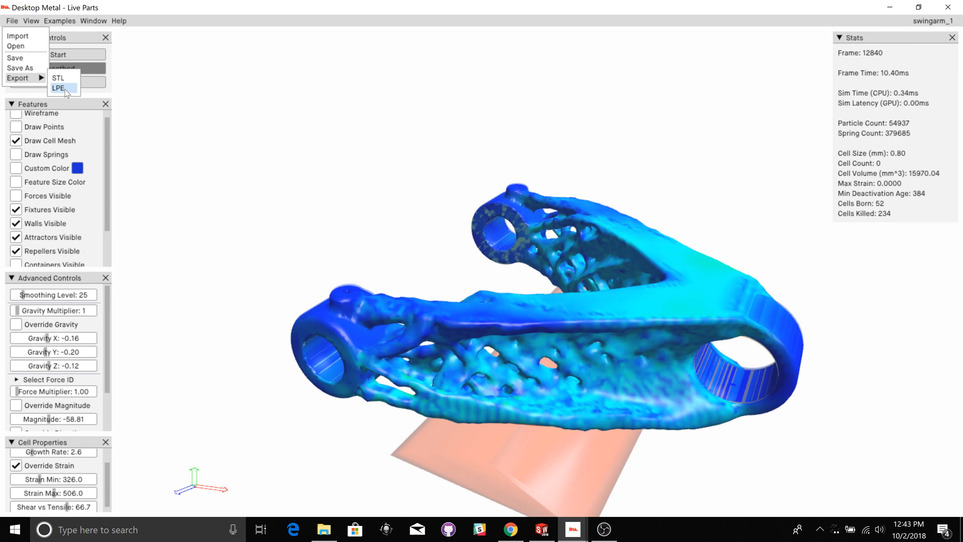
{"action": "left_click", "coordinate": [234, 135]}
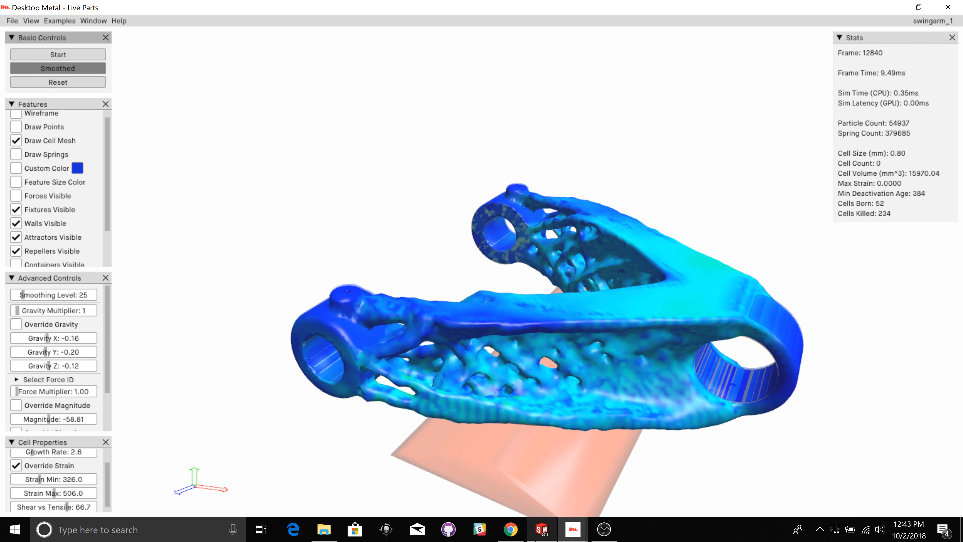
Step: Switch back to SOLIDWORKS, show the hidden swingarm_1_0_lpePart component and inspect it inside the envelope
{"action": "left_click", "coordinate": [540, 530]}
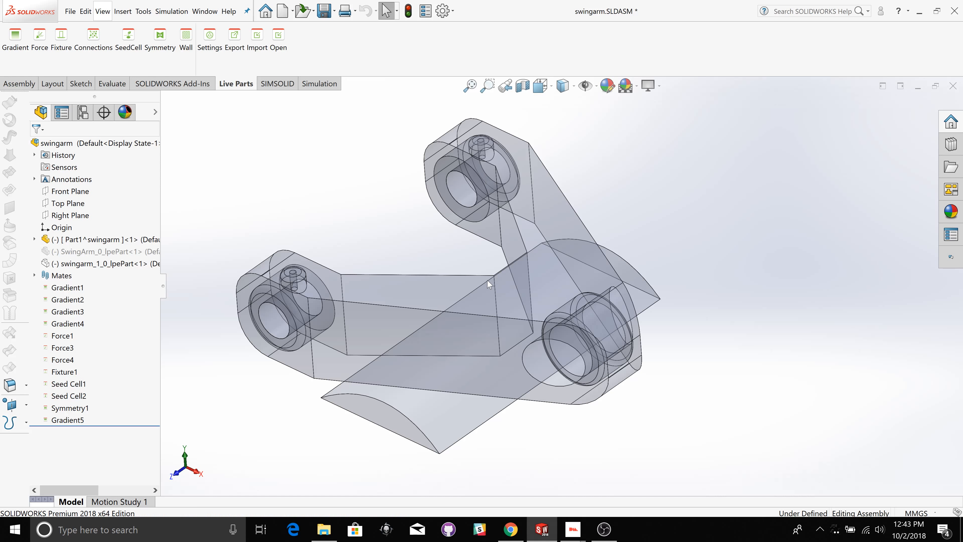
{"action": "right_click", "coordinate": [92, 265]}
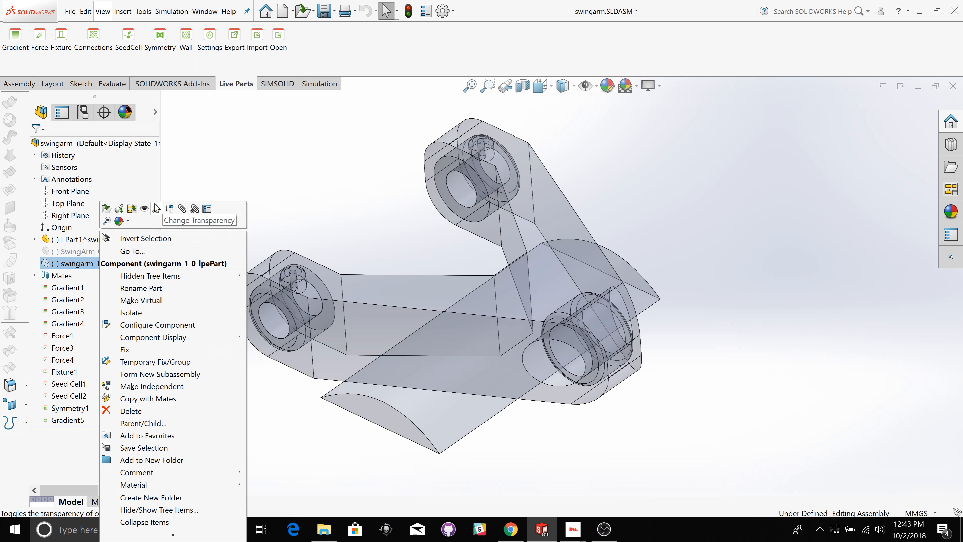
{"action": "left_click", "coordinate": [144, 209]}
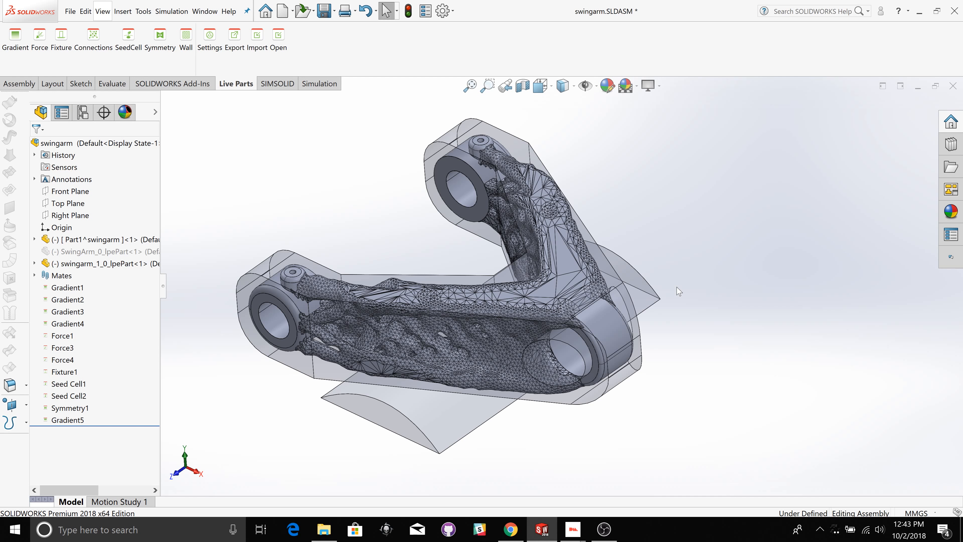
{"action": "middle_click_drag", "start_coordinate": [364, 318], "coordinate": [687, 412]}
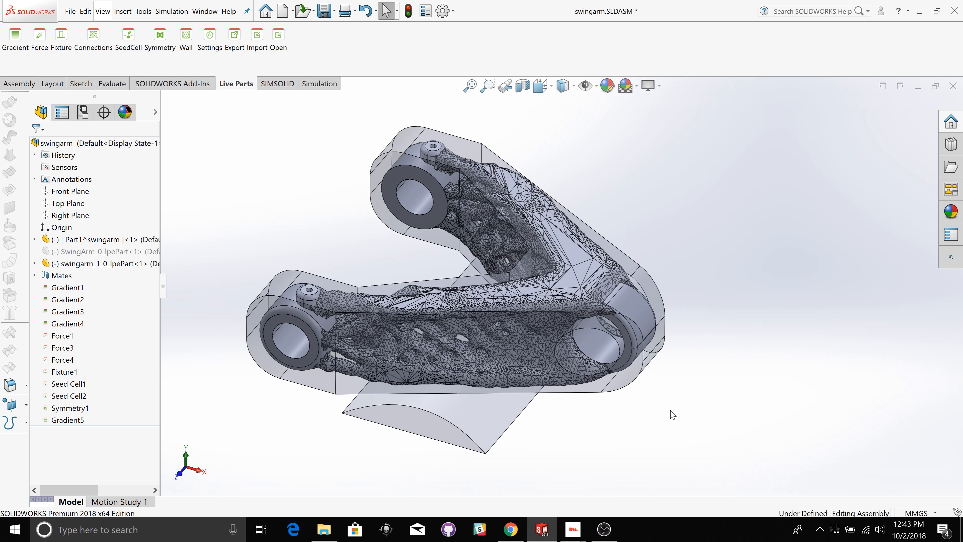